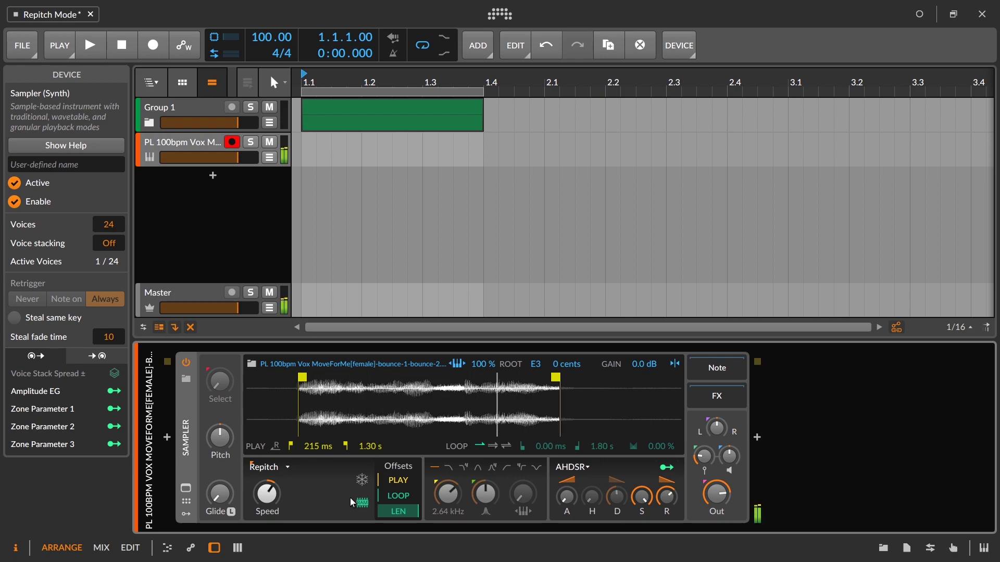
# Step: Switch the Sampler's play mode from Repitch to Cycles and lower the playback speed to 53.3 %
pyautogui.click(277, 478)
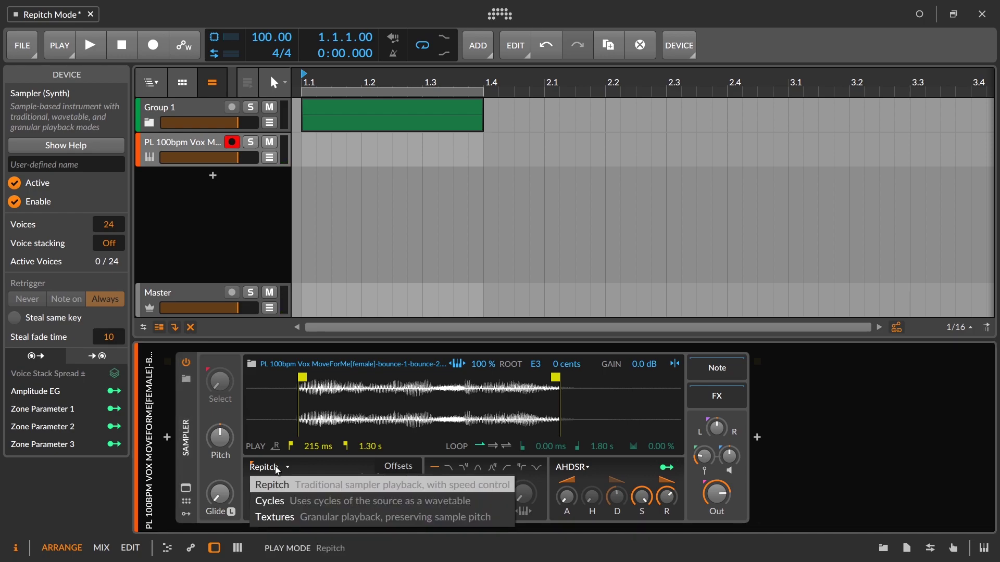
pyautogui.click(284, 501)
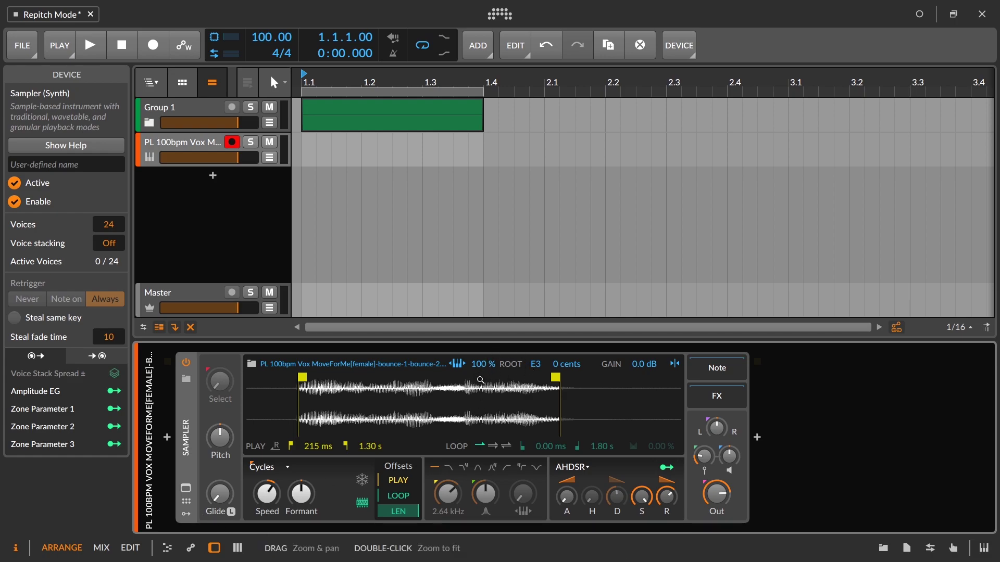
pyautogui.moveTo(397, 400); pyautogui.dragTo(454, 420)
pyautogui.doubleClick(454, 420)
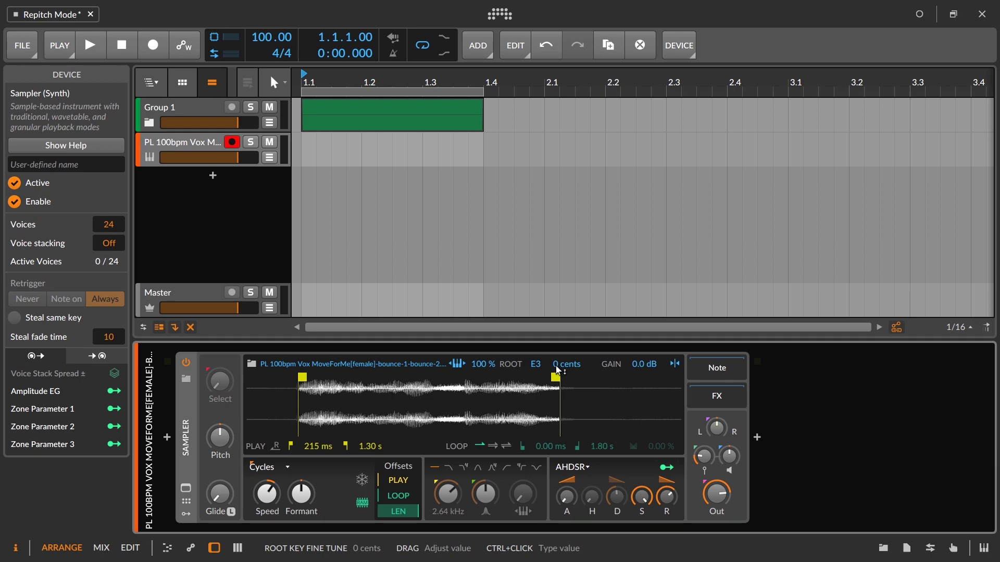
pyautogui.moveTo(267, 493); pyautogui.dragTo(267, 531)
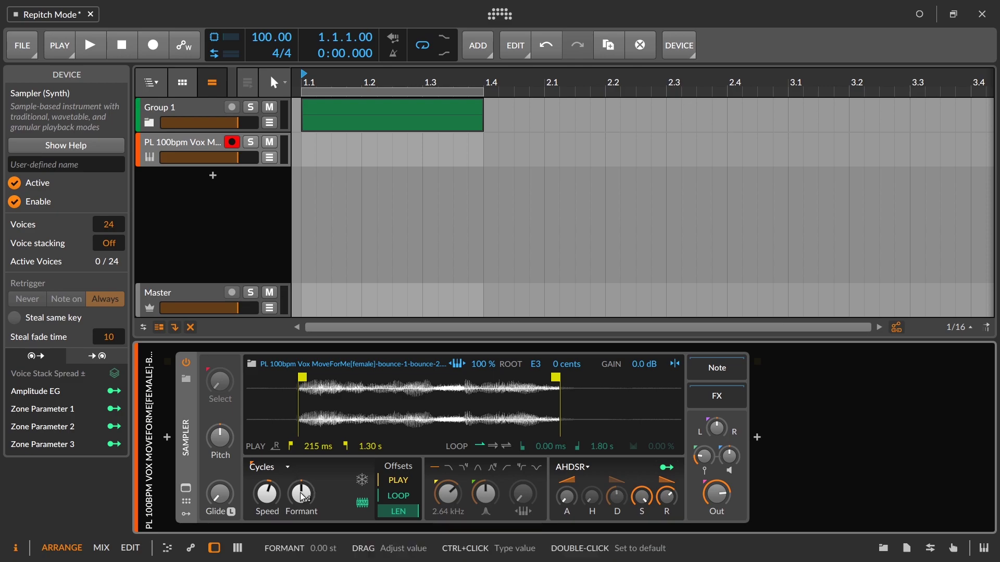
# Step: Try formant shifts of about +15 st and +16 st on the vocal sample, restoring the default 0 st
pyautogui.moveTo(305, 500); pyautogui.dragTo(308, 501)
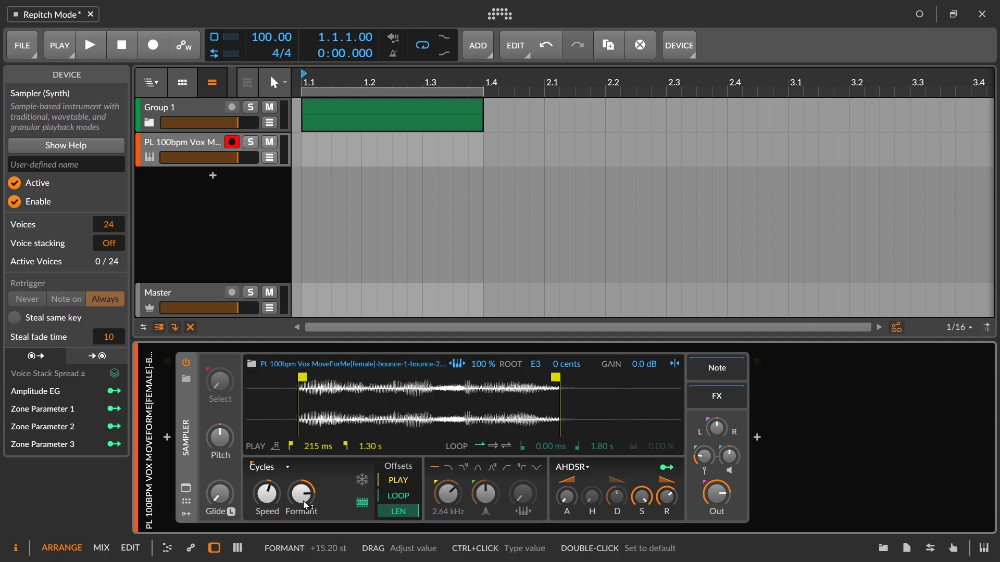
pyautogui.doubleClick(303, 501)
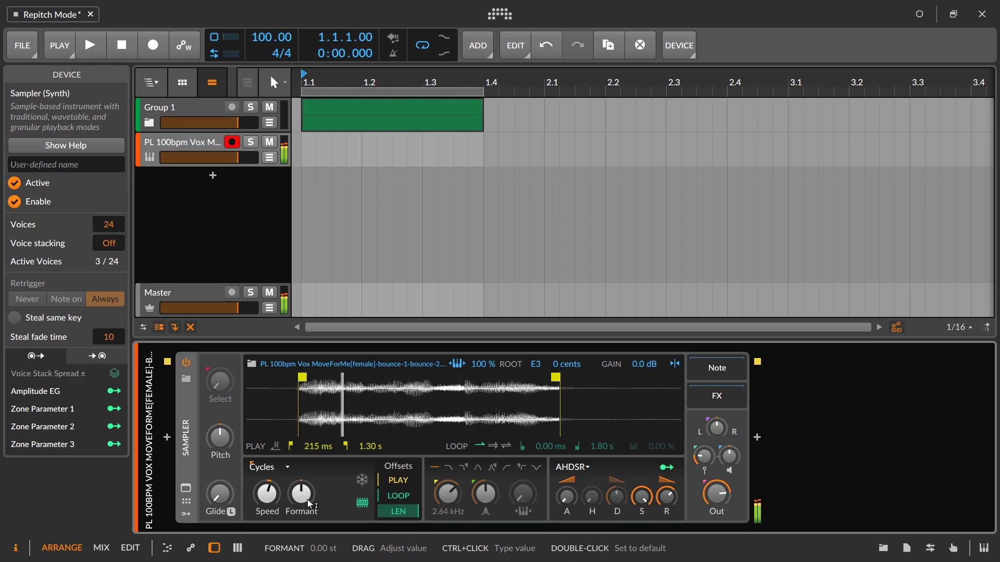
pyautogui.moveTo(311, 504); pyautogui.dragTo(311, 462)
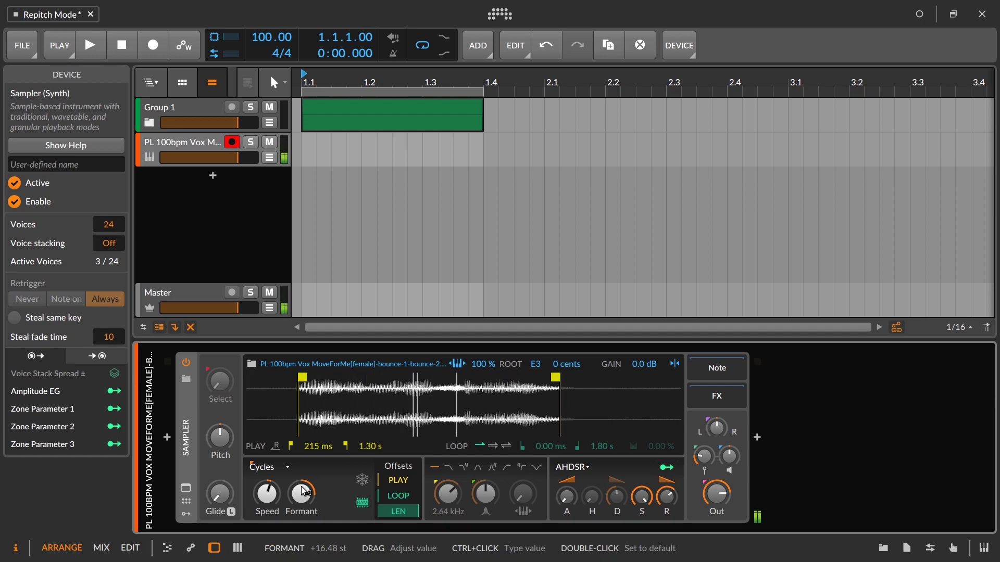
pyautogui.moveTo(322, 479); pyautogui.dragTo(322, 496)
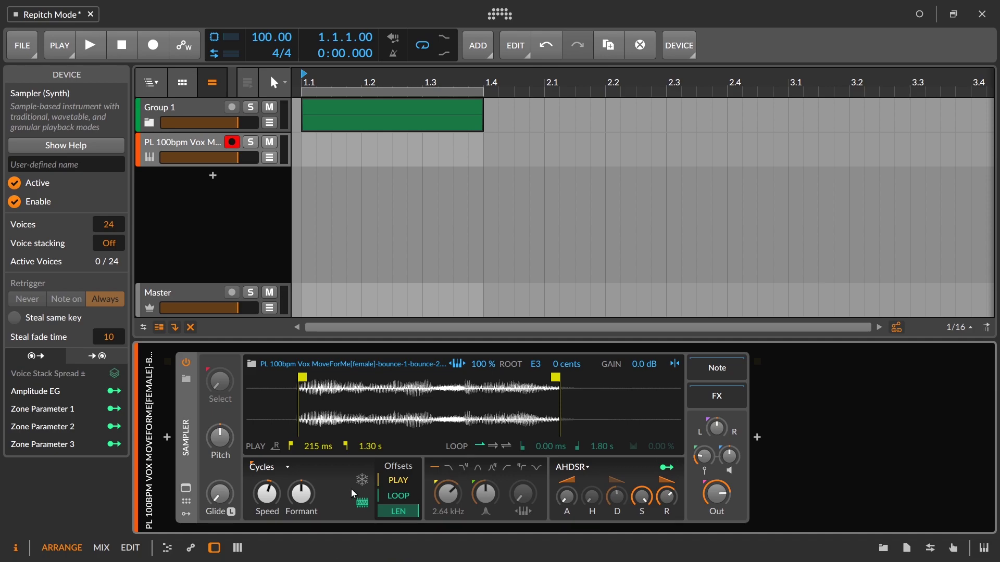
# Step: Freeze the sample playhead at a position offset of 40 % and lower the formant to about −2.4 st
pyautogui.click(362, 481)
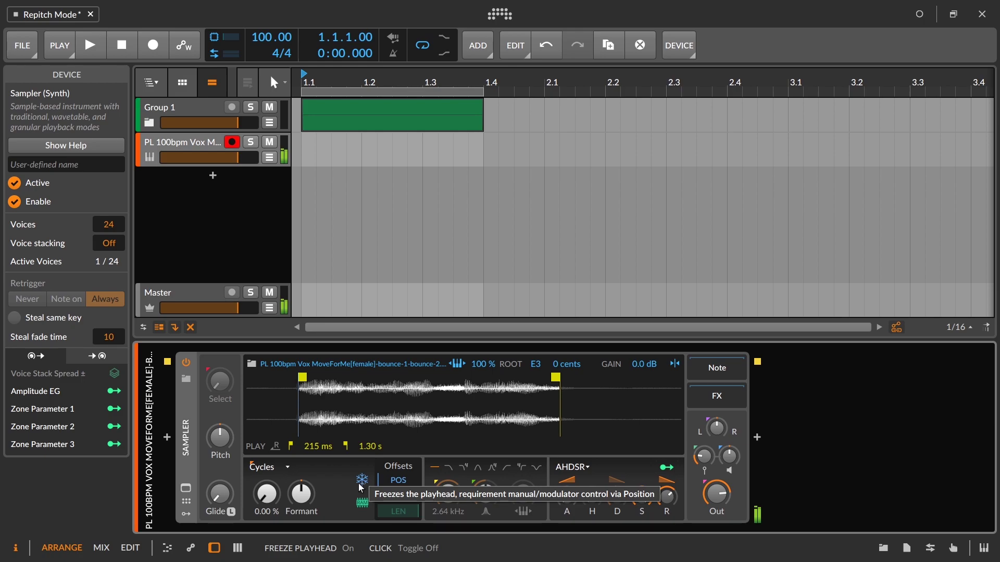
pyautogui.moveTo(303, 400)
pyautogui.mouseDown()
pyautogui.moveTo(326, 343)
pyautogui.moveTo(317, 302)
pyautogui.moveTo(313, 412)
pyautogui.mouseUp()
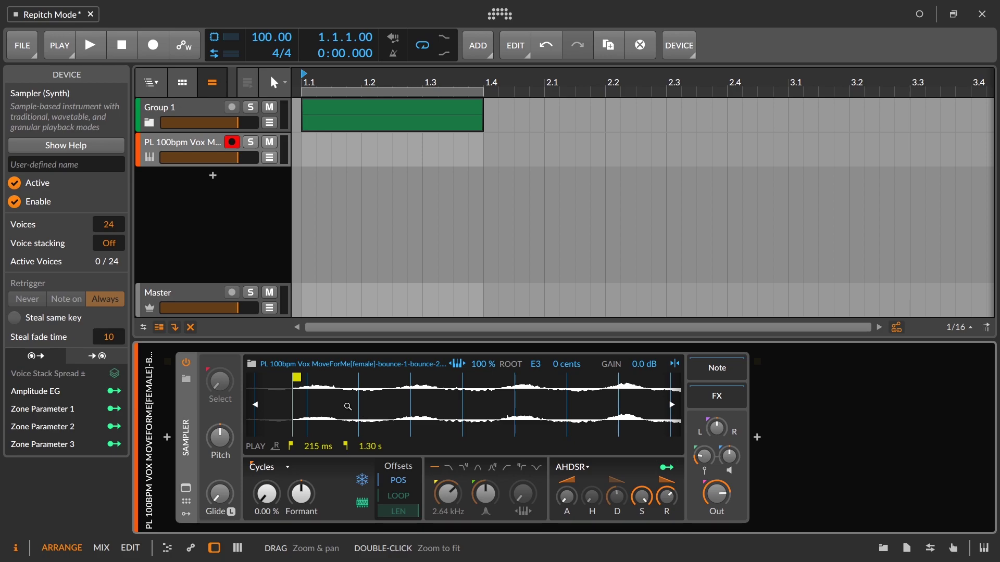
pyautogui.click(266, 493)
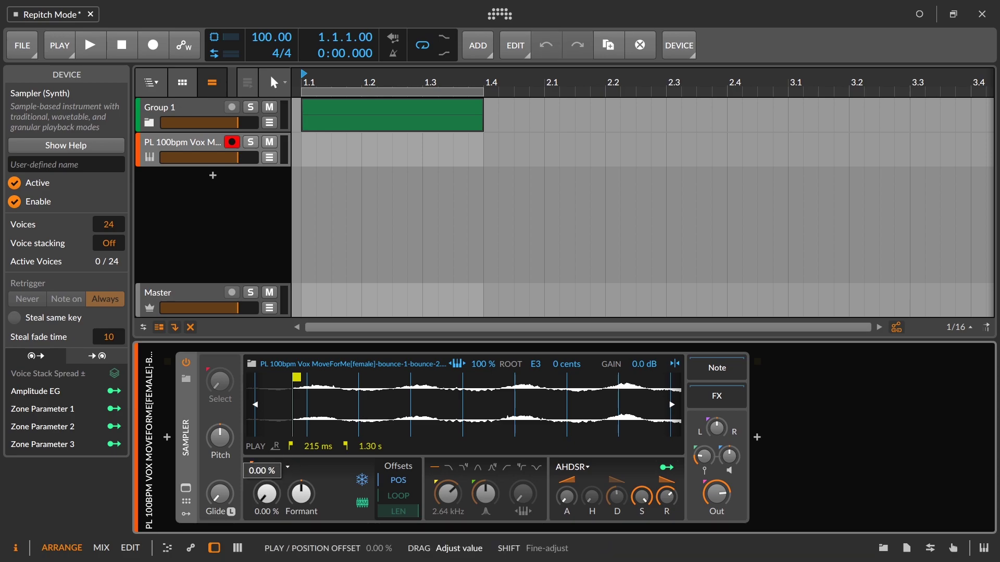
pyautogui.moveTo(266, 493)
pyautogui.mouseDown()
pyautogui.moveTo(266, 373)
pyautogui.moveTo(267, 438)
pyautogui.mouseUp()
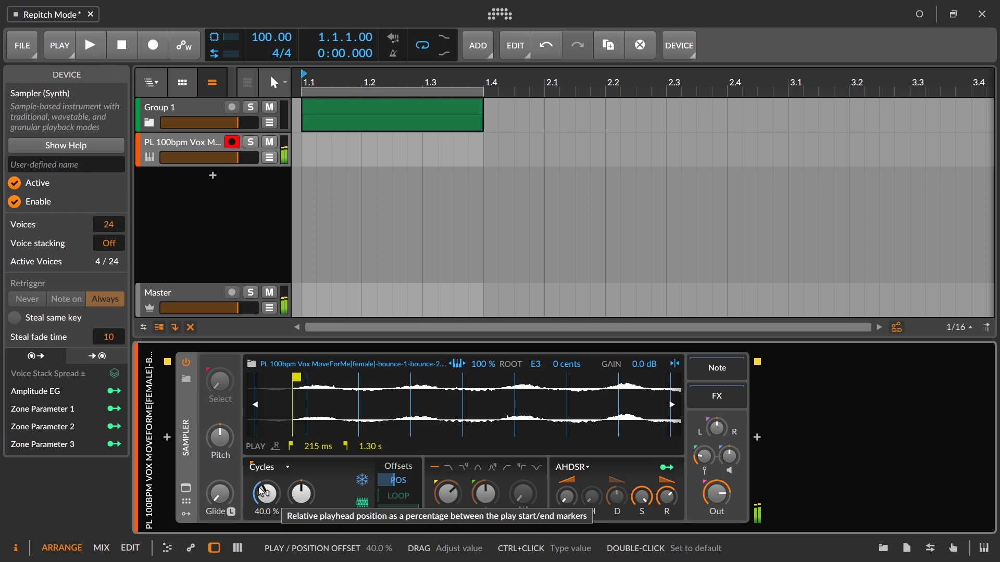
pyautogui.moveTo(301, 493); pyautogui.dragTo(301, 495)
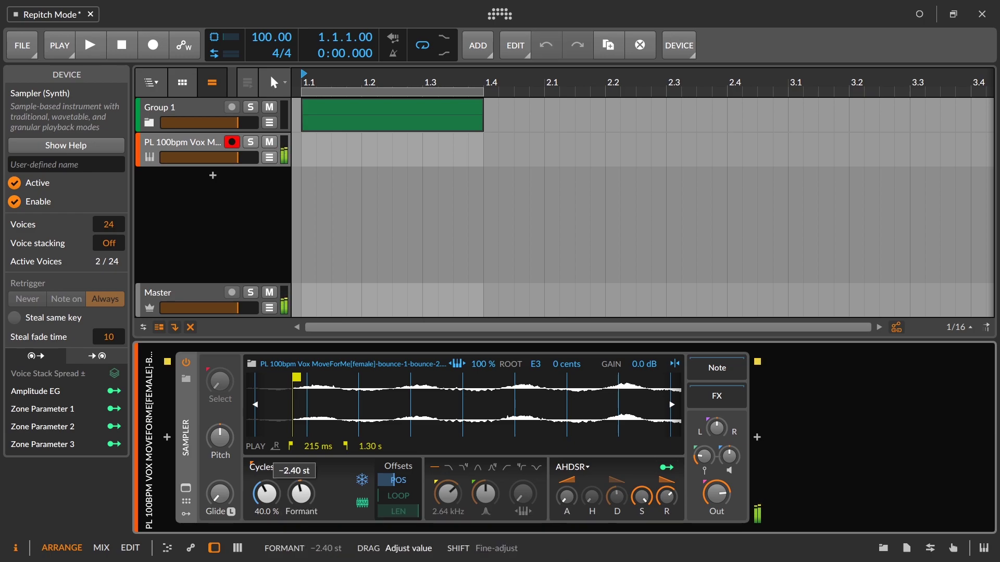
pyautogui.moveTo(307, 503); pyautogui.dragTo(307, 503)
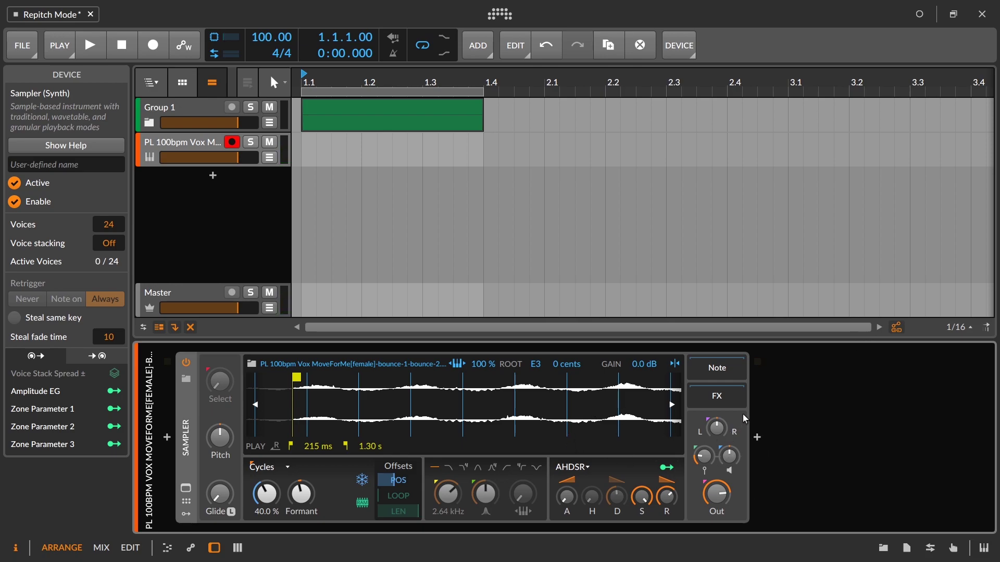
# Step: Insert the MTuner plug-in after the Sampler to check the played notes' pitch, closing its window when done
pyautogui.click(758, 438)
pyautogui.write('mtu')
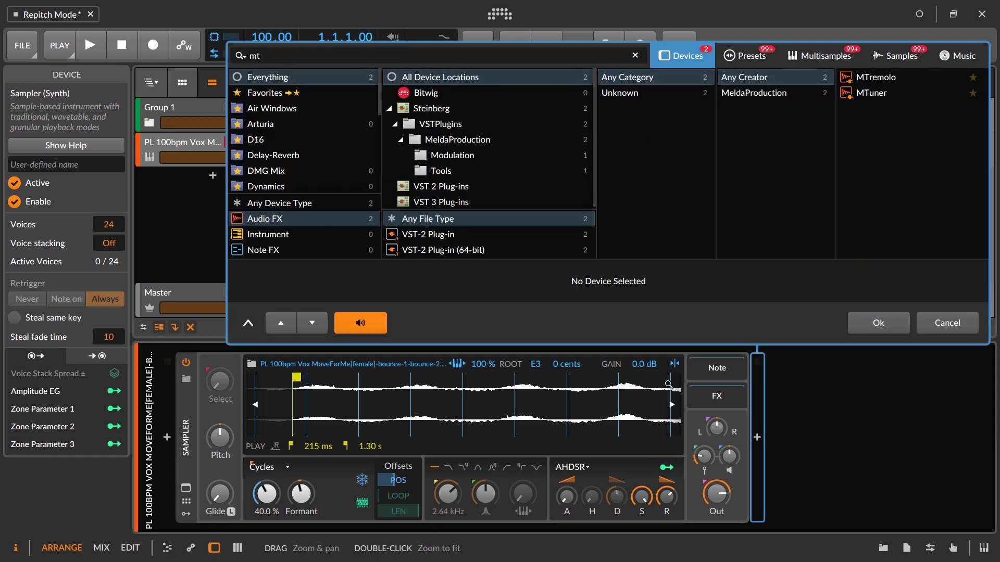
pyautogui.click(905, 86)
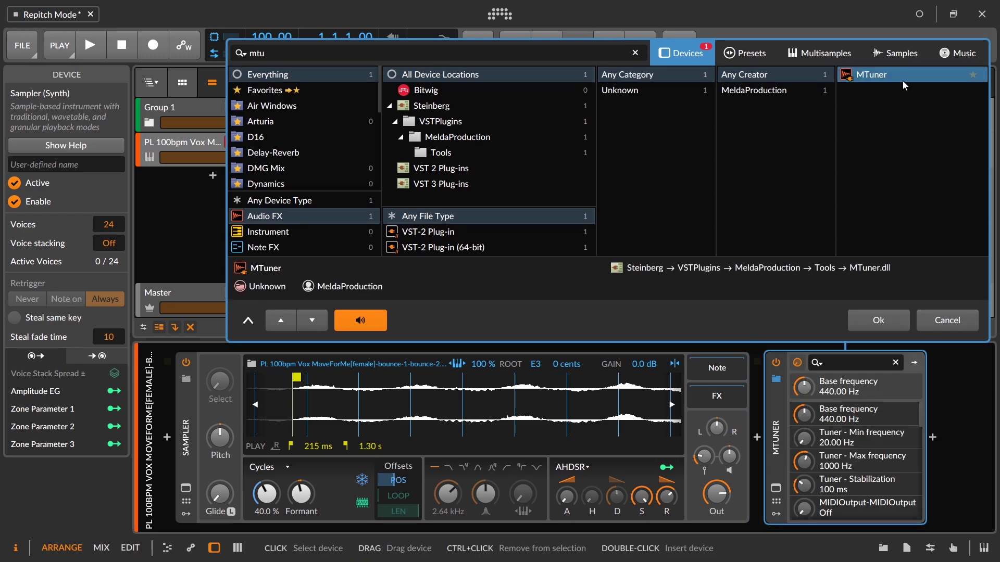
pyautogui.click(880, 320)
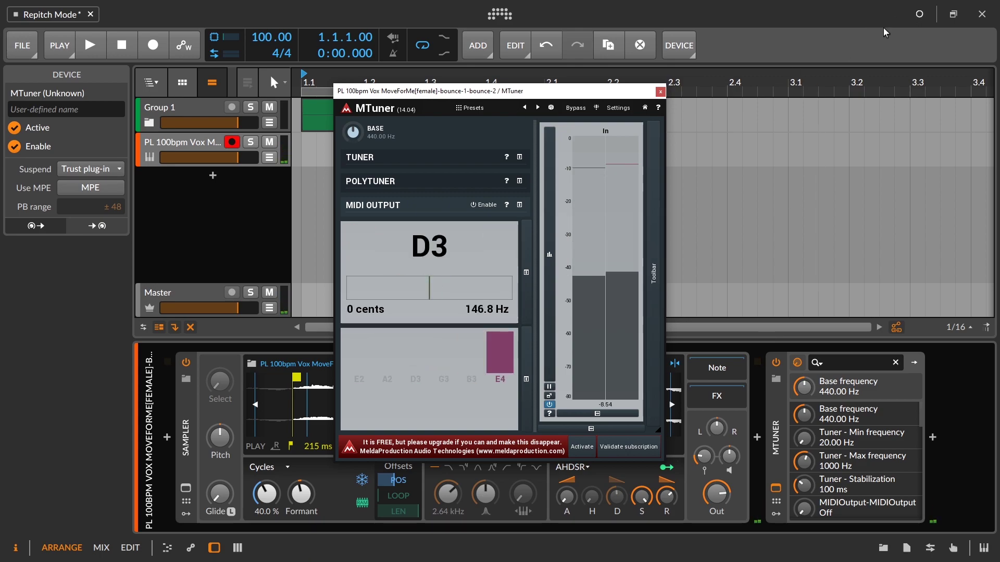
pyautogui.click(660, 92)
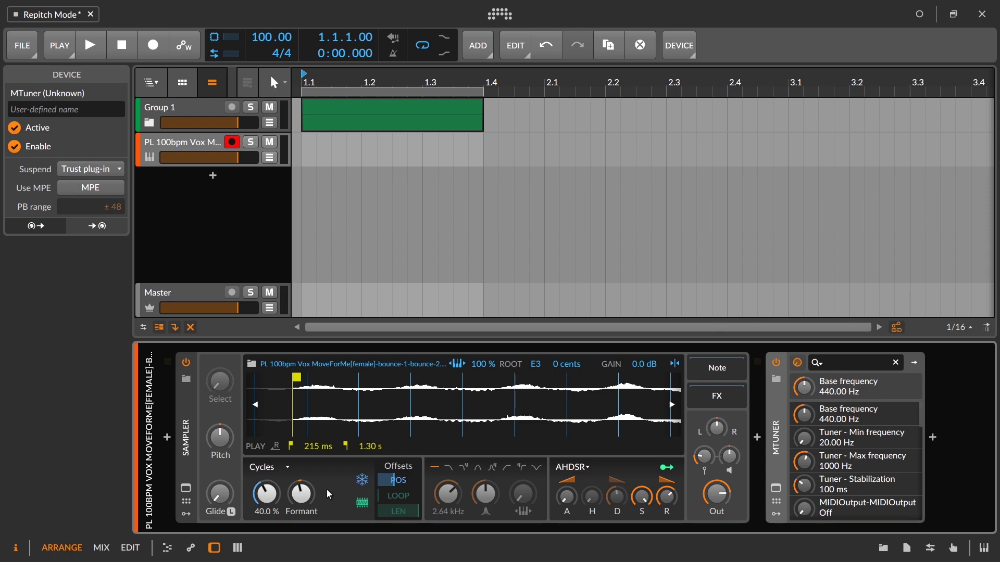
# Step: Raise the formant to about +14.24 st and unfreeze the playhead, keeping the Cycles play mode
pyautogui.moveTo(301, 493); pyautogui.dragTo(301, 455)
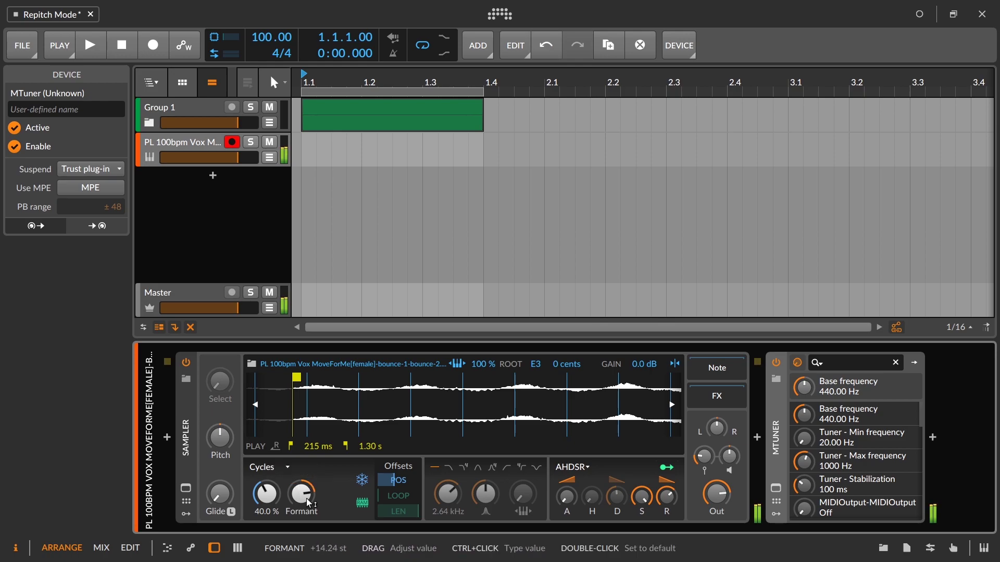
pyautogui.click(276, 471)
pyautogui.press('Escape')
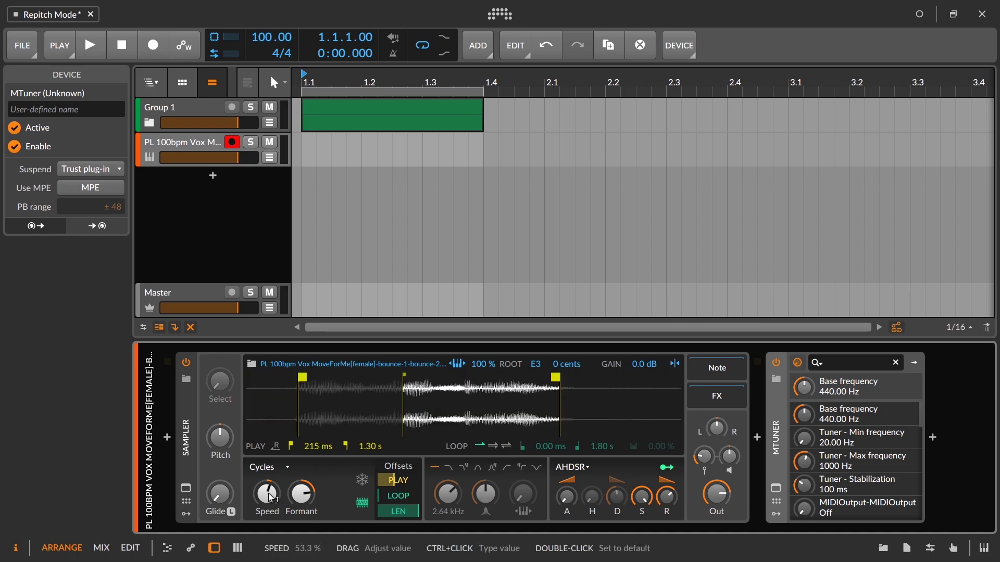
# Step: Move the sample's play start to 221 ms and reset the play offset to zero
pyautogui.moveTo(407, 375); pyautogui.dragTo(417, 362)
pyautogui.moveTo(320, 454); pyautogui.dragTo(326, 436)
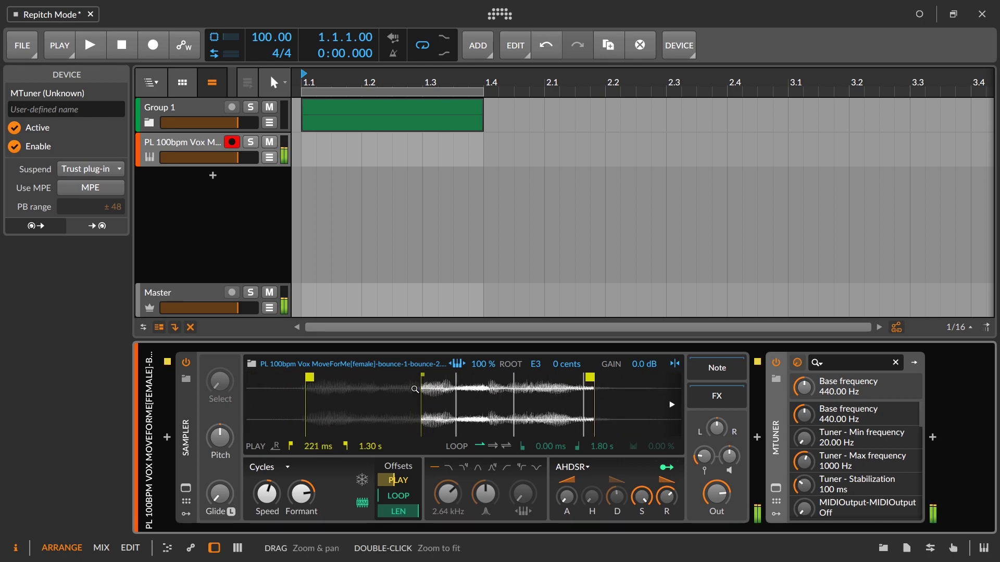
pyautogui.click(393, 479)
pyautogui.moveTo(393, 479); pyautogui.dragTo(462, 480)
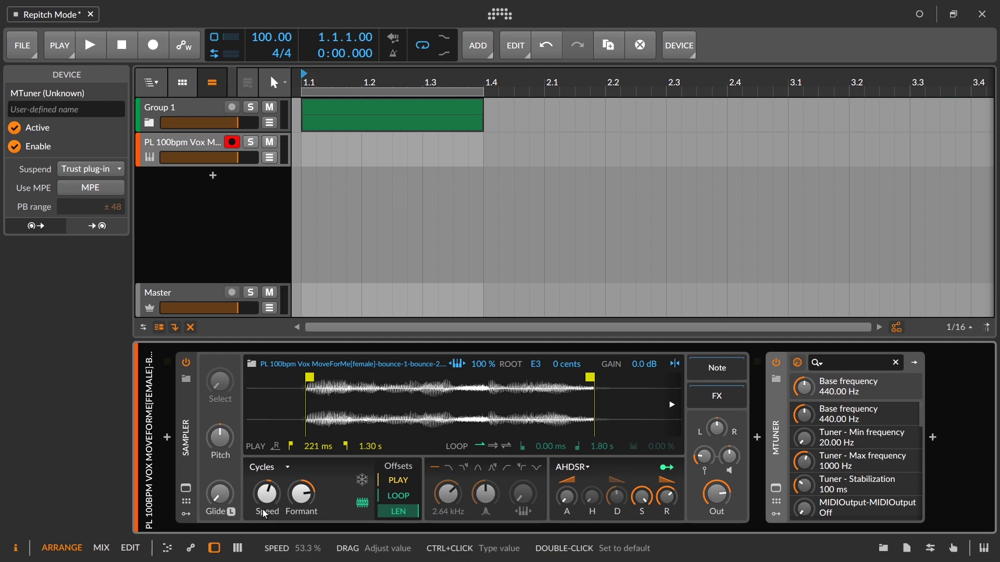
# Step: Raise the Sampler's output level to +3.4 dB and lower the playback speed to 24 %
pyautogui.moveTo(267, 509); pyautogui.dragTo(267, 509)
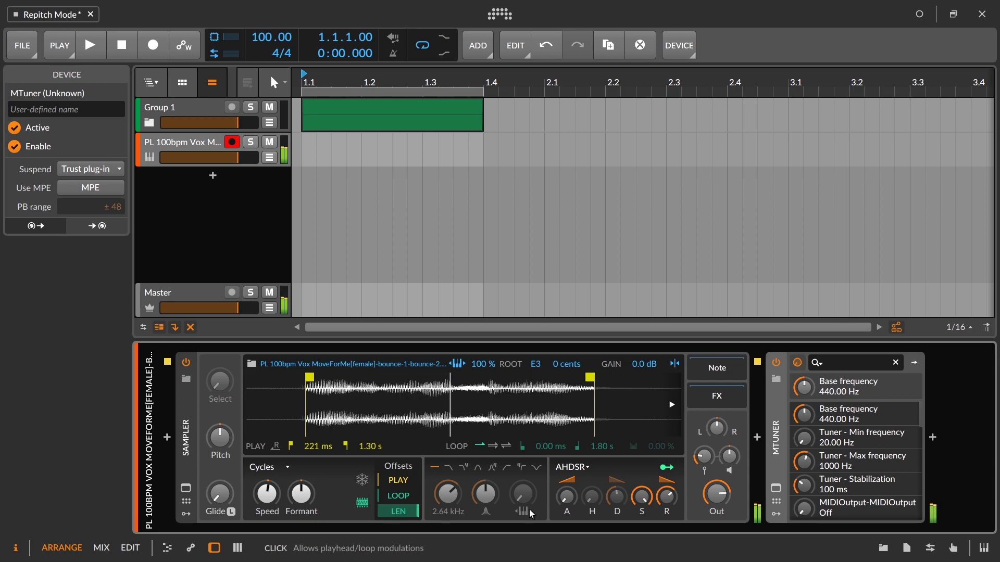
pyautogui.moveTo(733, 499); pyautogui.dragTo(733, 499)
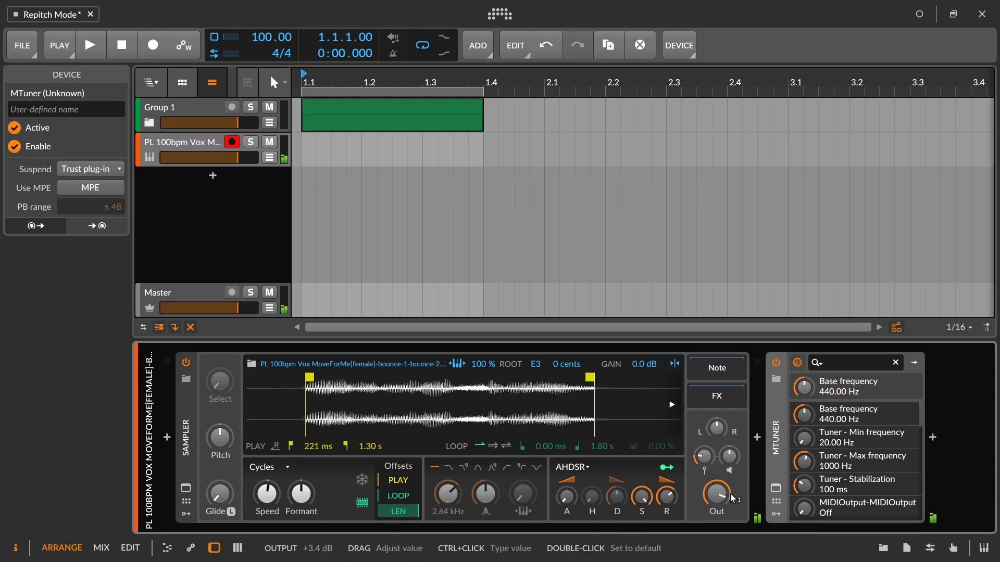
pyautogui.moveTo(276, 491)
pyautogui.mouseDown()
pyautogui.moveTo(276, 531)
pyautogui.moveTo(276, 499)
pyautogui.mouseUp()
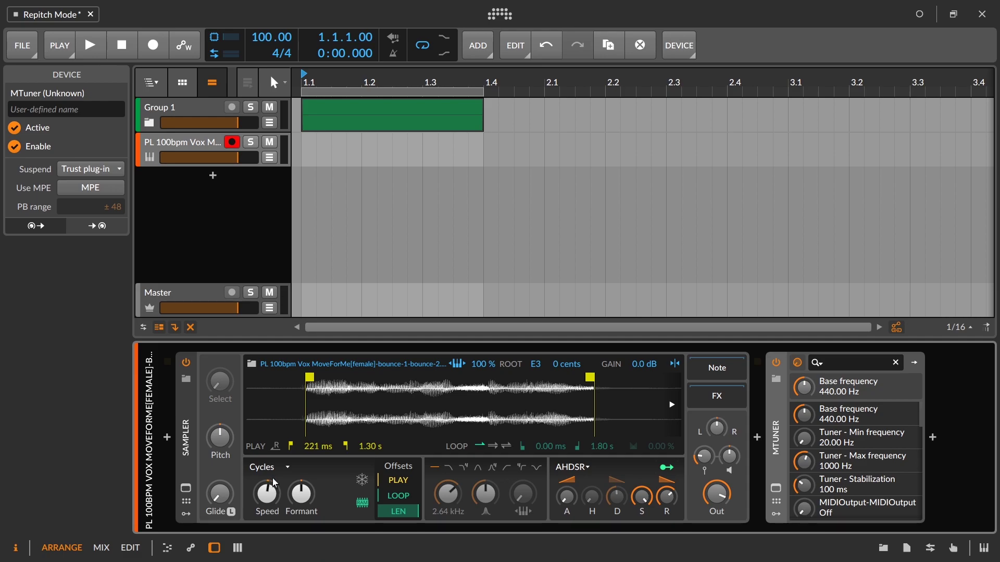
# Step: Enable ping-pong looping from 566 ms to 690 ms and move the play start to 566 ms
pyautogui.click(510, 446)
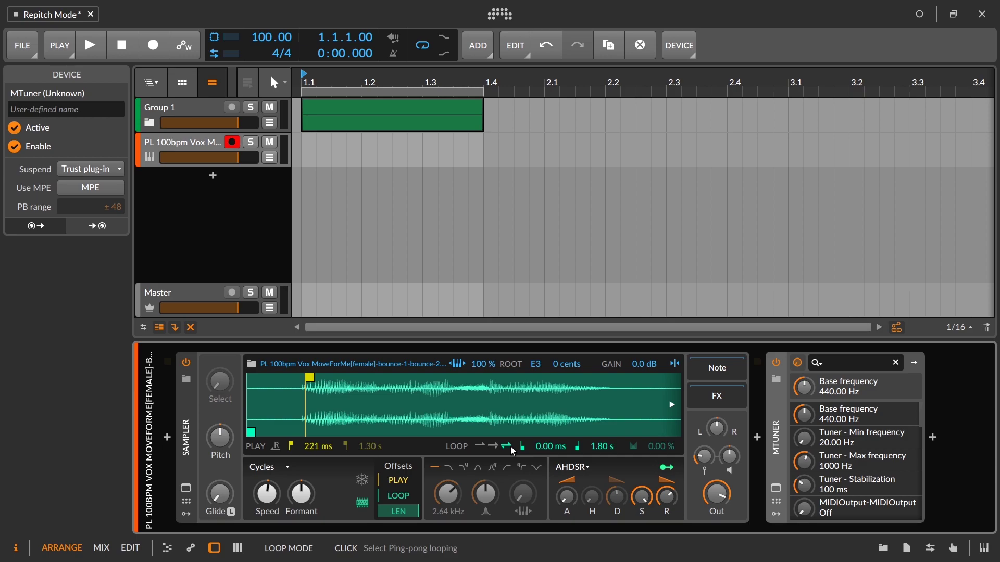
pyautogui.moveTo(249, 433); pyautogui.dragTo(399, 428)
pyautogui.moveTo(601, 448); pyautogui.dragTo(601, 503)
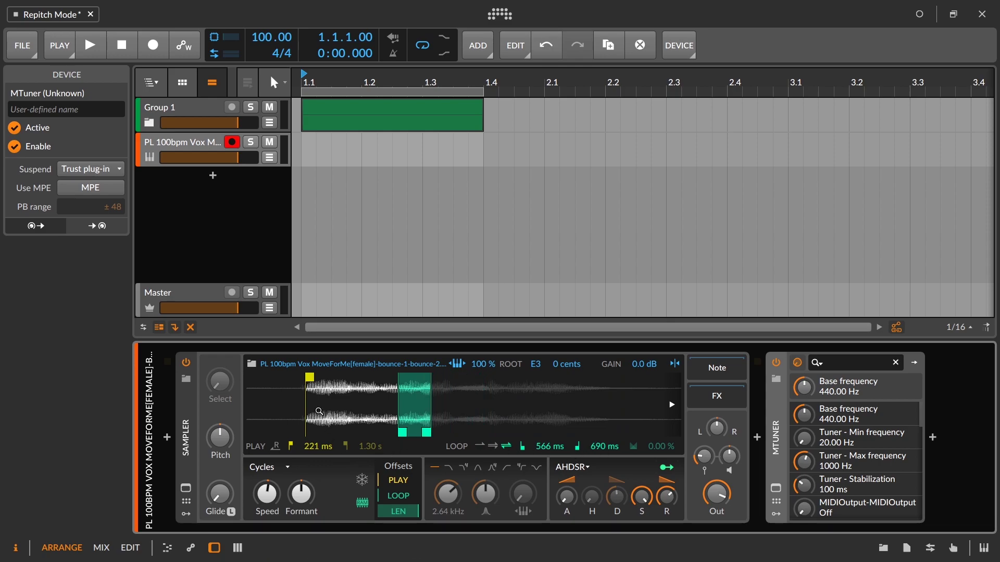
pyautogui.moveTo(309, 377); pyautogui.dragTo(401, 380)
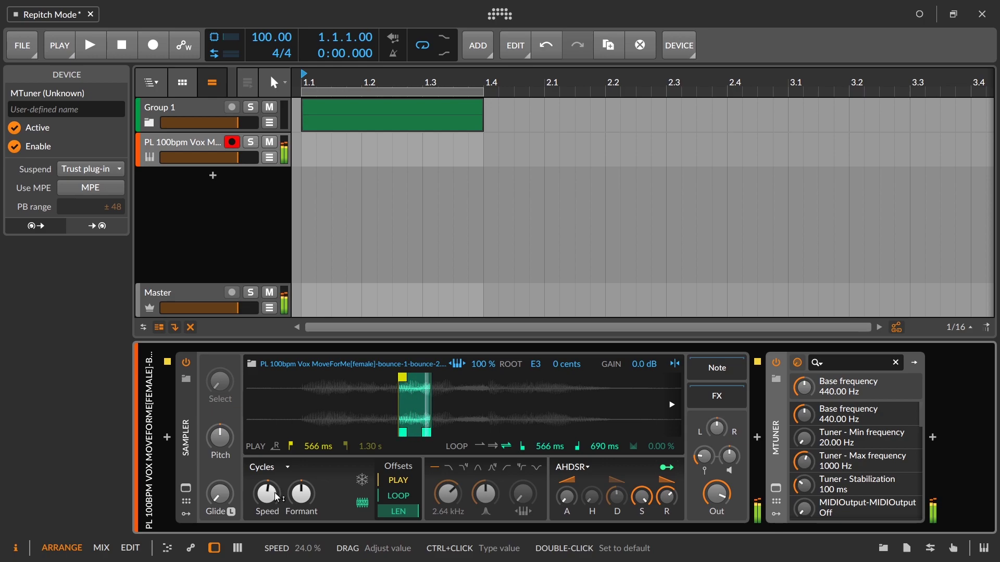
# Step: Slow the looped section's playback speed to about 4 %
pyautogui.moveTo(276, 492); pyautogui.dragTo(276, 525)
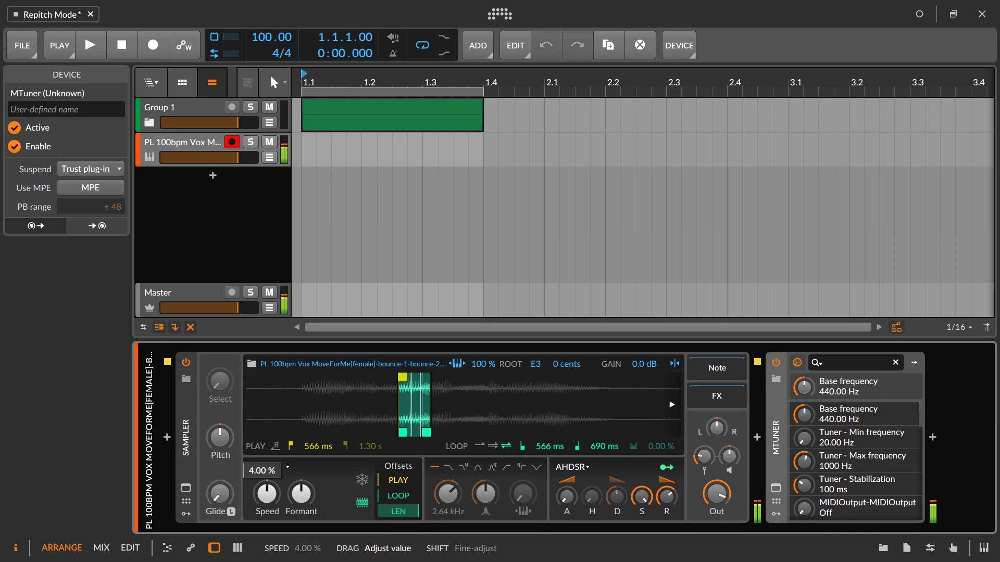
pyautogui.moveTo(276, 525); pyautogui.dragTo(276, 527)
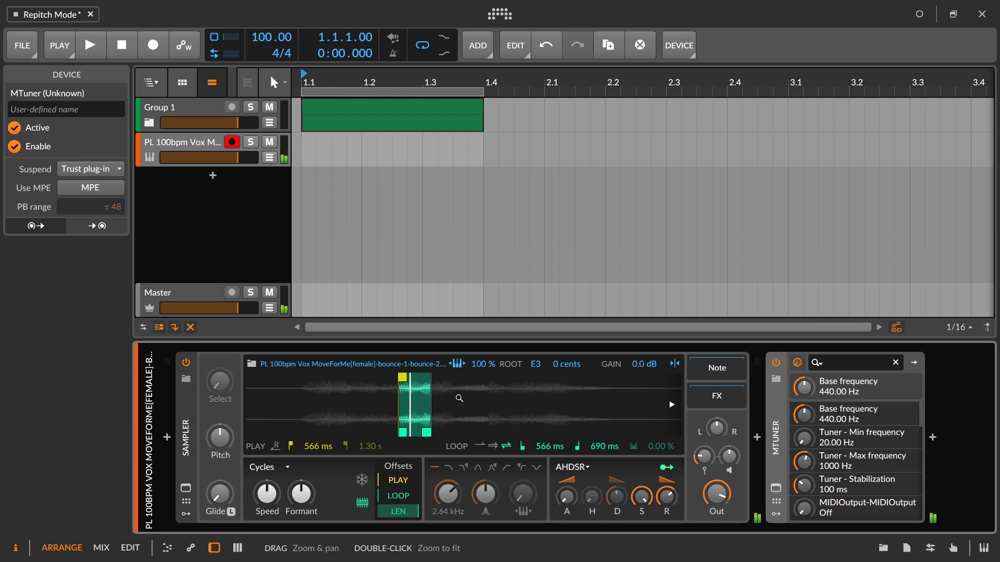
# Step: Move the ping-pong loop to 775–901 ms and align the play start with the loop start at 775 ms
pyautogui.moveTo(471, 387); pyautogui.dragTo(534, 434)
pyautogui.moveTo(379, 432); pyautogui.dragTo(477, 433)
pyautogui.moveTo(378, 377); pyautogui.dragTo(480, 375)
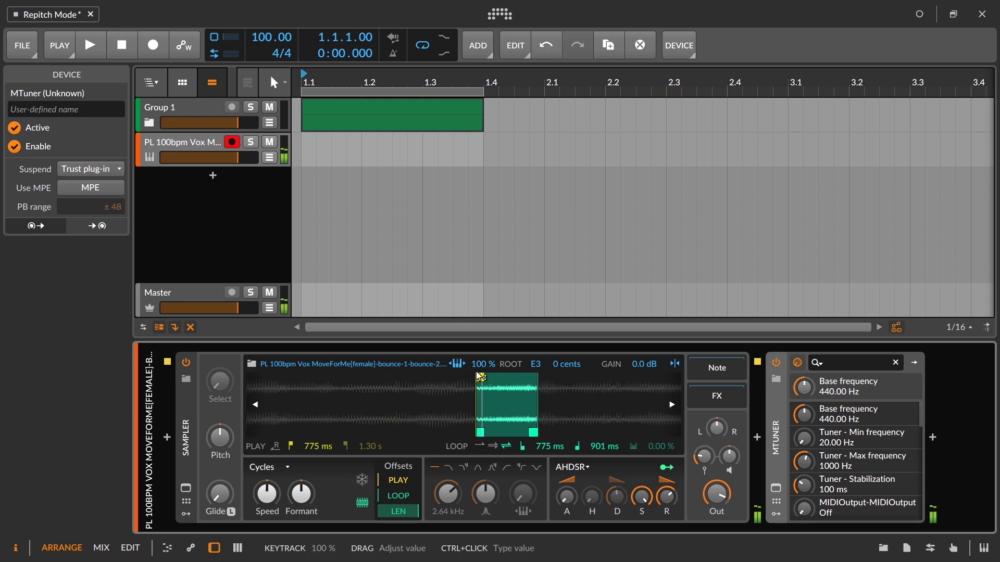
# Step: Set the Sampler's playback speed to 8.67 % and raise the formant to about +10.72 st
pyautogui.moveTo(267, 493); pyautogui.dragTo(267, 561)
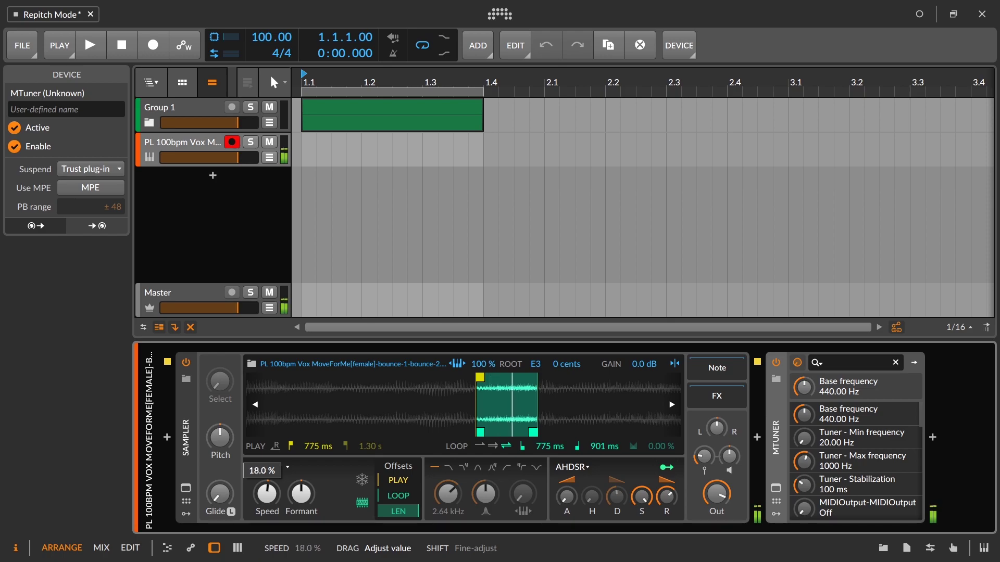
pyautogui.moveTo(266, 493); pyautogui.dragTo(267, 499)
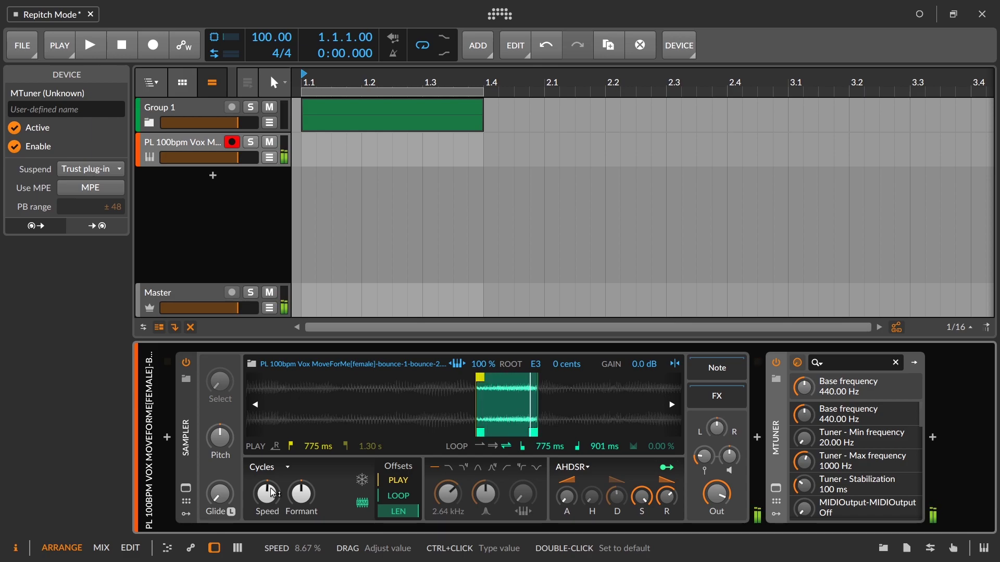
pyautogui.moveTo(736, 464); pyautogui.dragTo(736, 455)
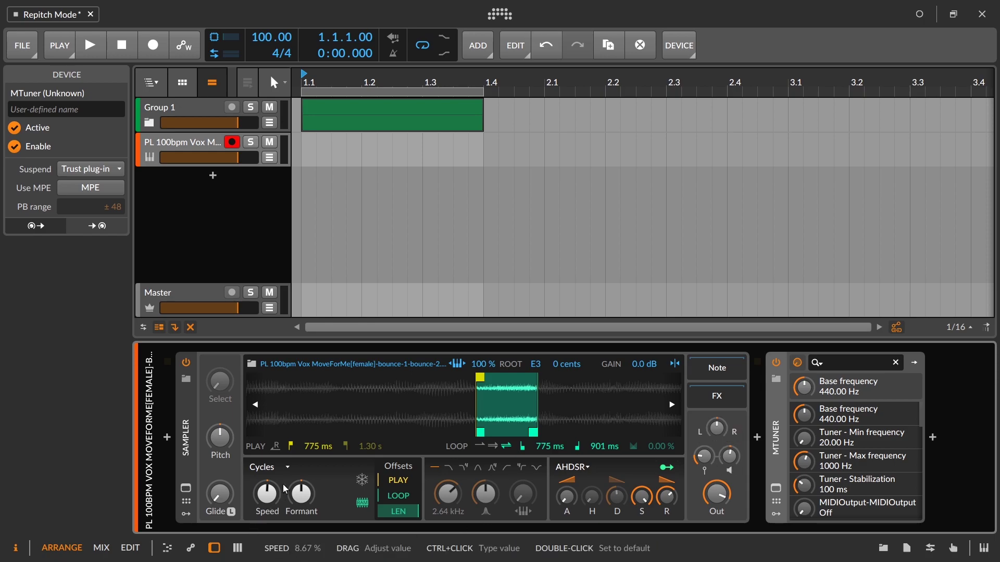
pyautogui.moveTo(307, 499)
pyautogui.mouseDown()
pyautogui.moveTo(307, 472)
pyautogui.moveTo(307, 500)
pyautogui.mouseUp()
pyautogui.doubleClick(308, 500)
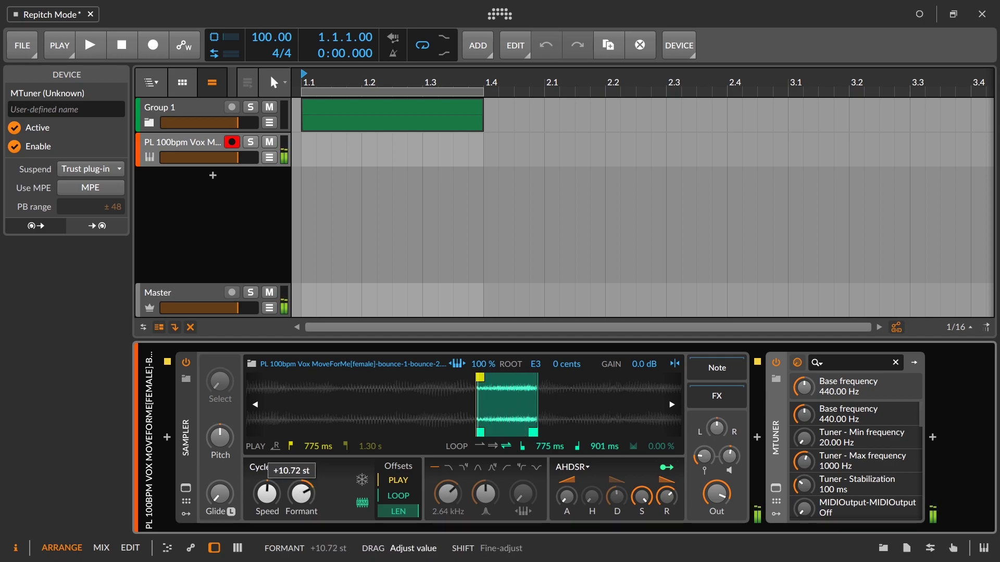
# Step: Add an LFO modulator to the Sampler and open its settings
pyautogui.click(187, 514)
pyautogui.click(215, 382)
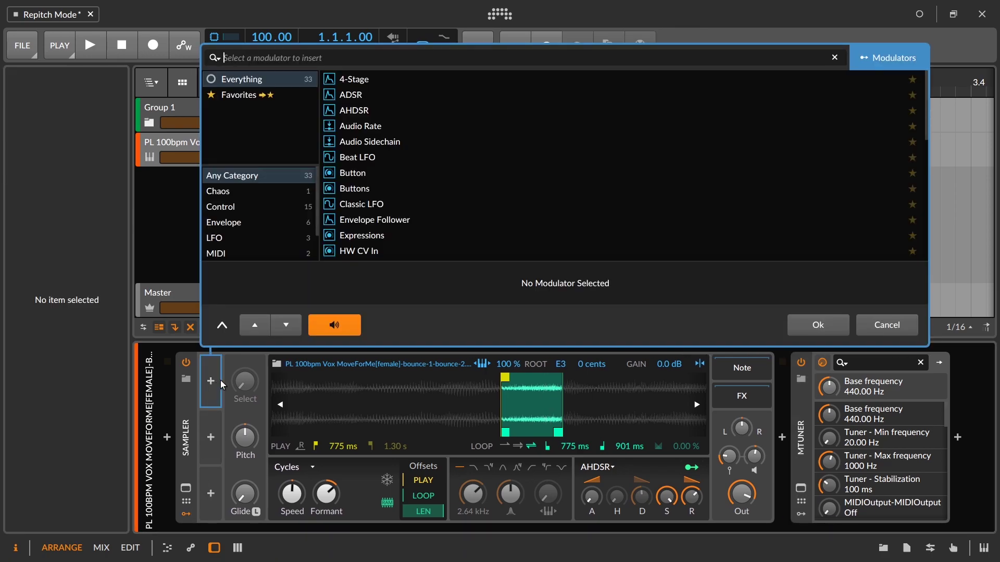
pyautogui.write('lfo')
pyautogui.click(350, 79)
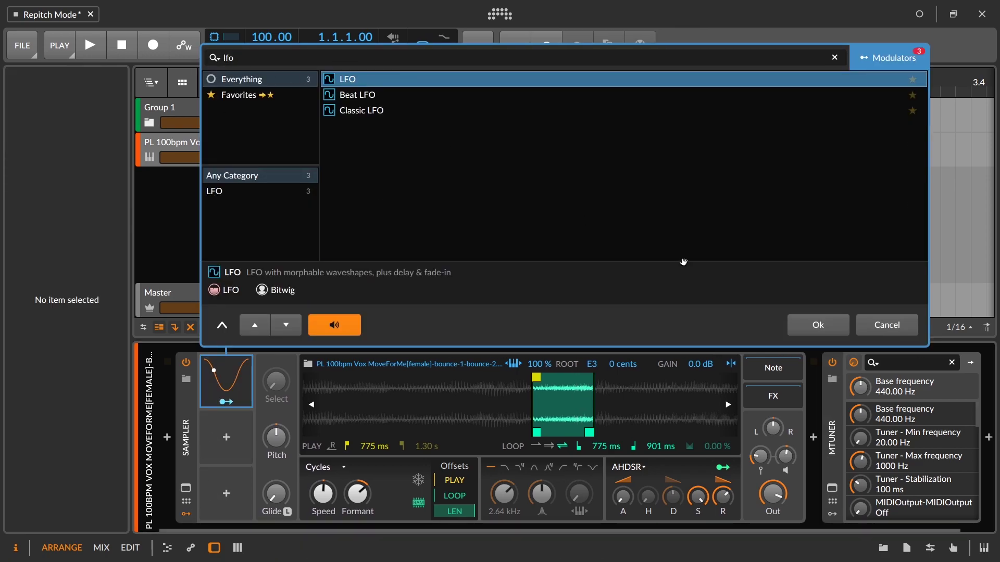
pyautogui.click(836, 325)
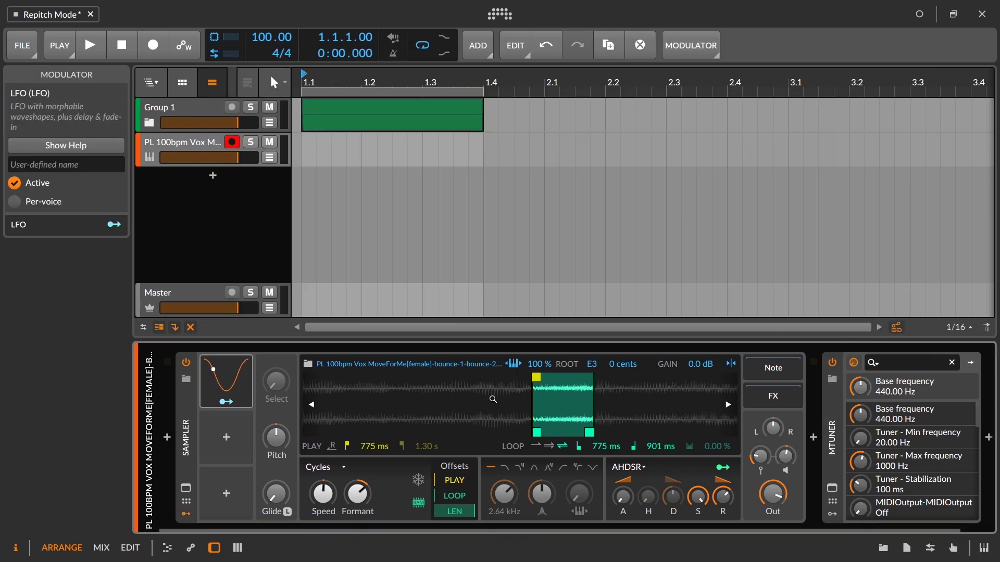
pyautogui.click(224, 367)
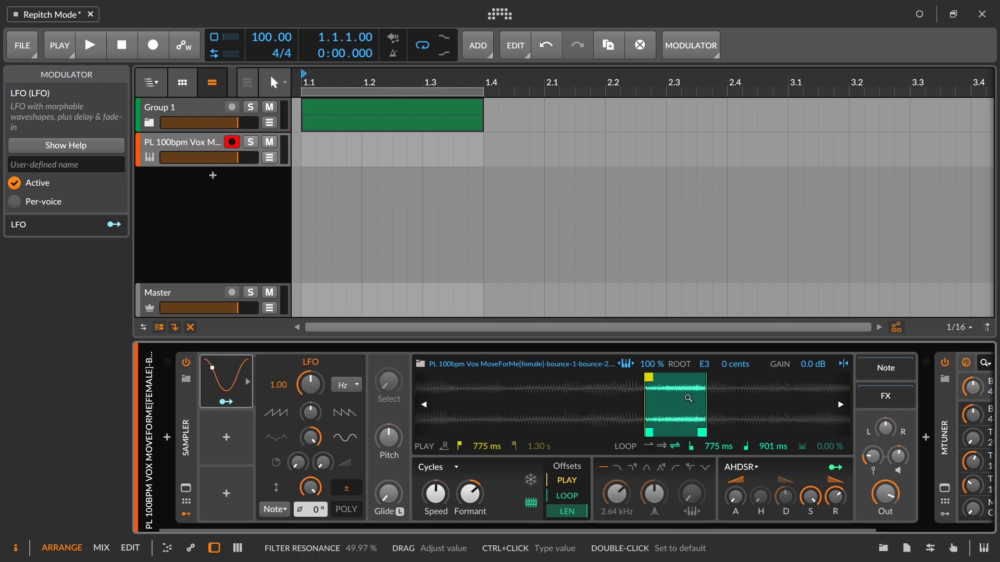
# Step: Check the pitch of the looped sample in the MTuner window and close it
pyautogui.moveTo(709, 527); pyautogui.dragTo(848, 521)
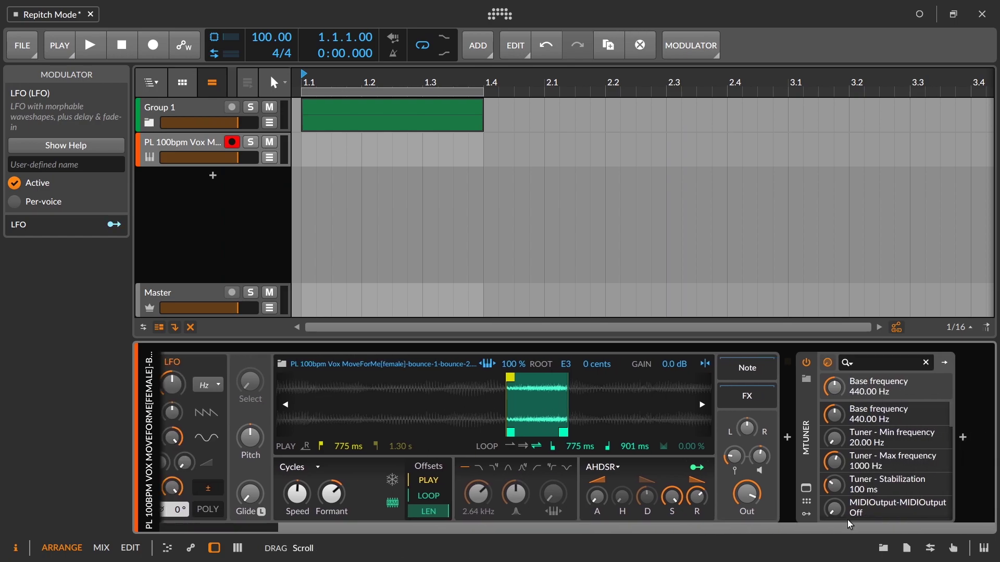
pyautogui.click(806, 488)
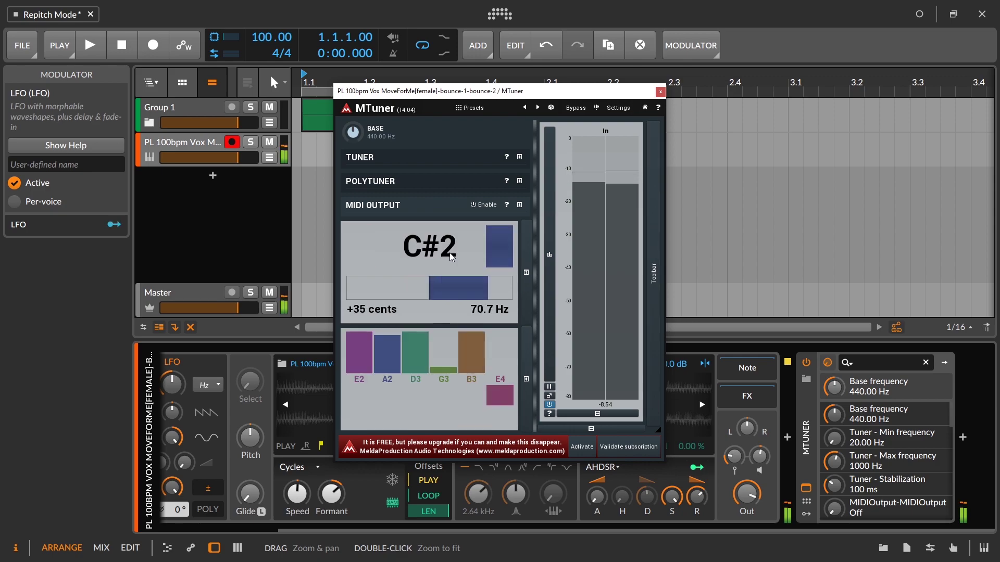
pyautogui.click(661, 91)
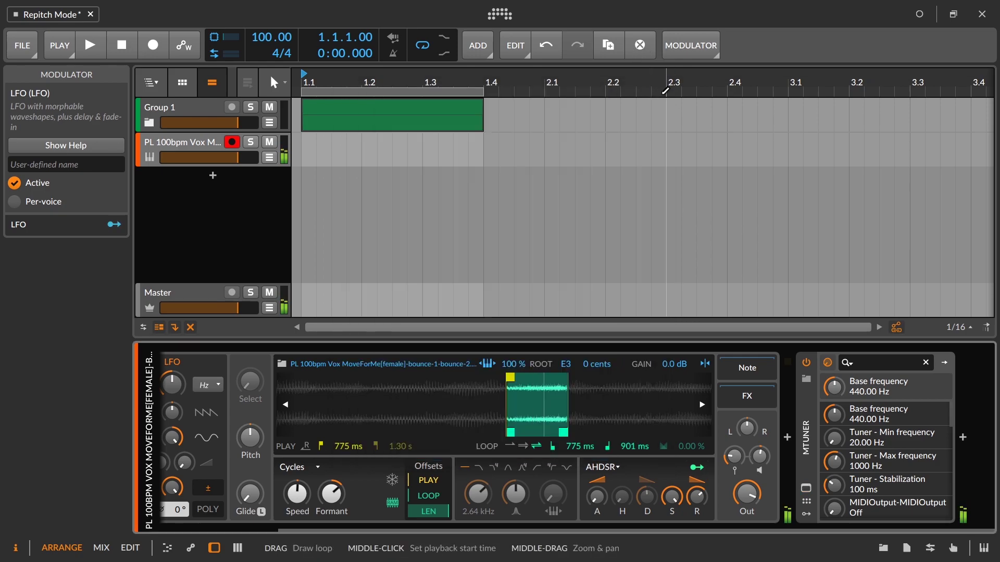
# Step: Detect the sample's root key using the frequency of the loop region and check a played note's pitch in MTuner
pyautogui.rightClick(535, 390)
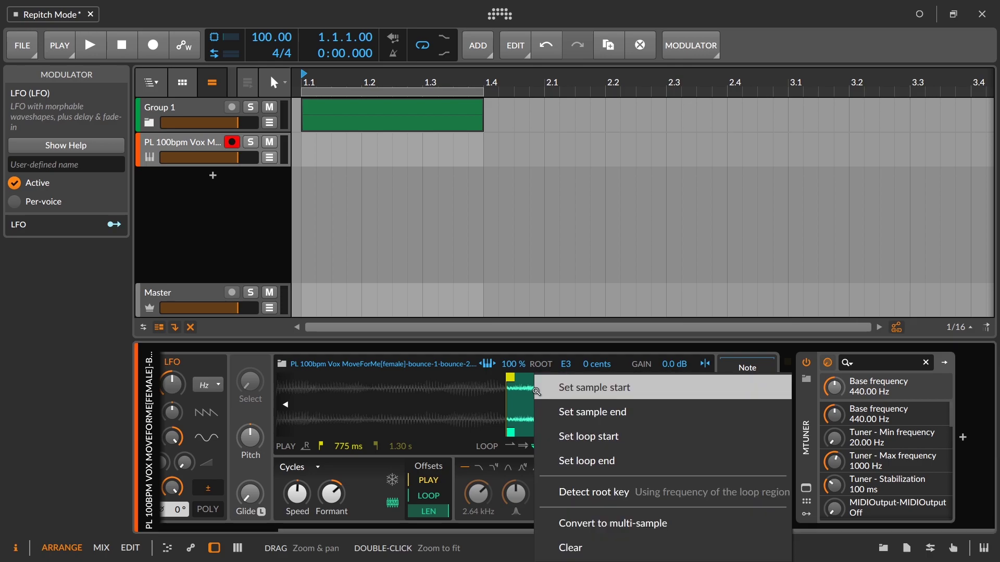
pyautogui.click(611, 498)
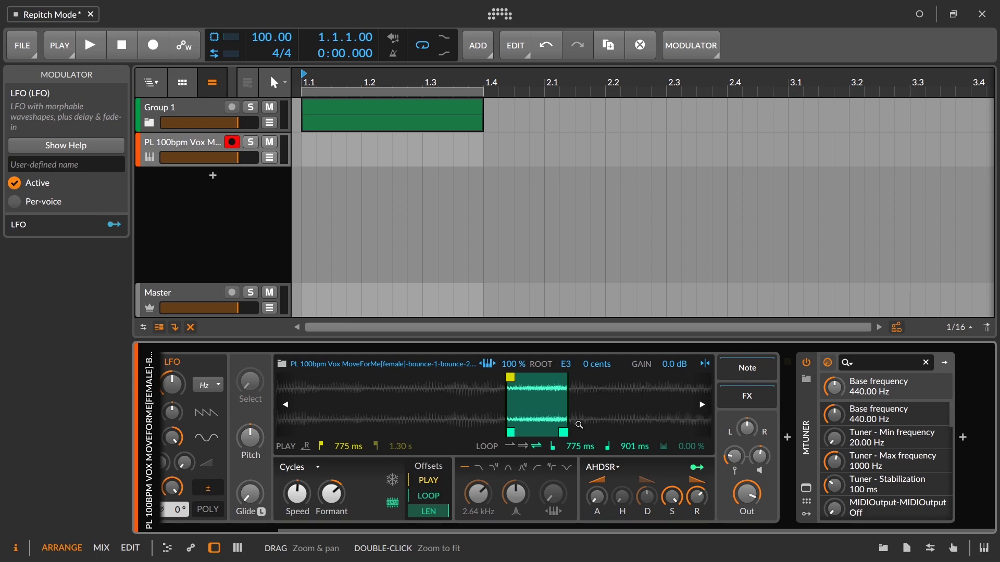
pyautogui.press('a')
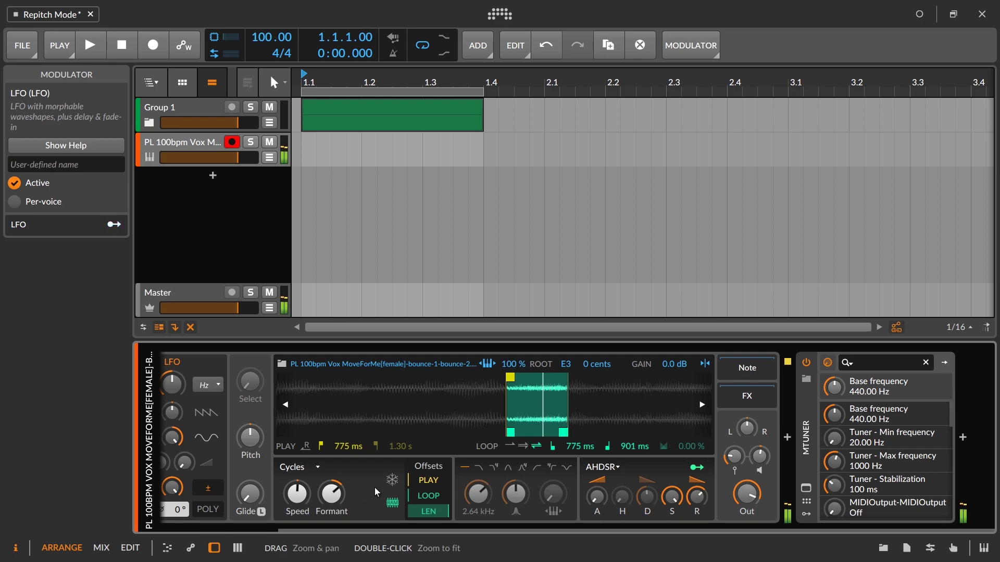
pyautogui.click(805, 490)
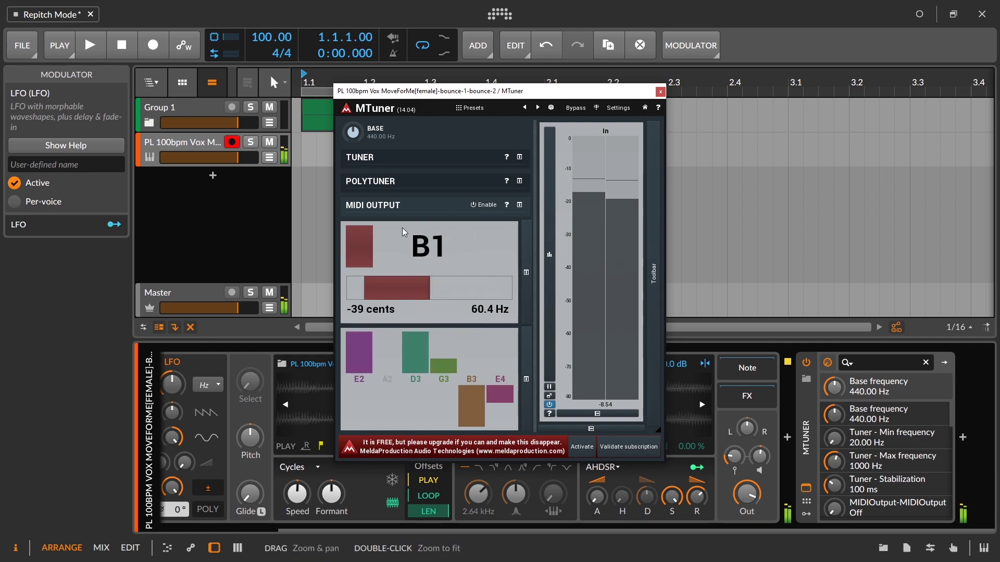
pyautogui.click(660, 94)
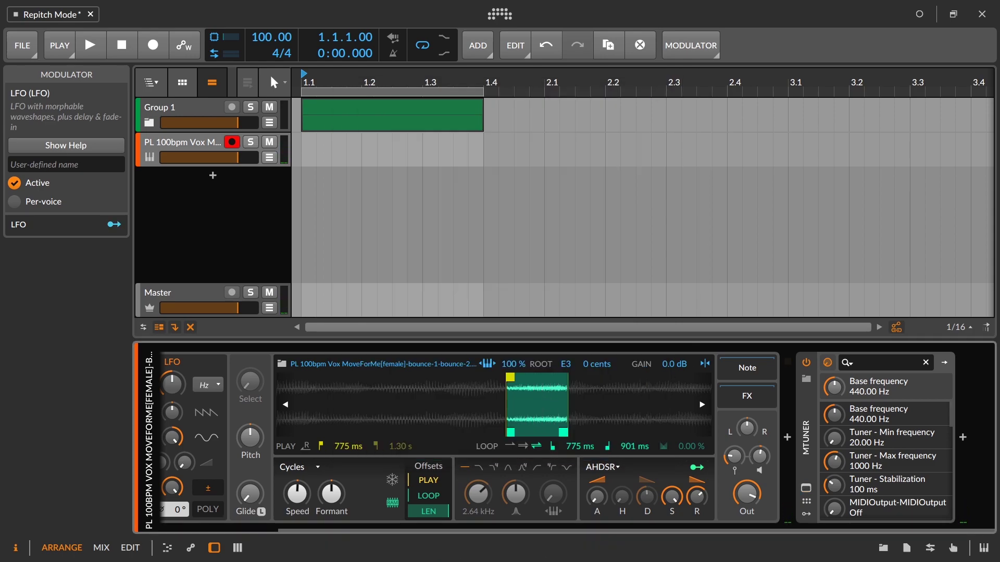
# Step: Modulate the Formant with the LFO by 9.600, using a rate of 0.27 Hz and a curve of about 52 %
pyautogui.moveTo(634, 529); pyautogui.dragTo(542, 530)
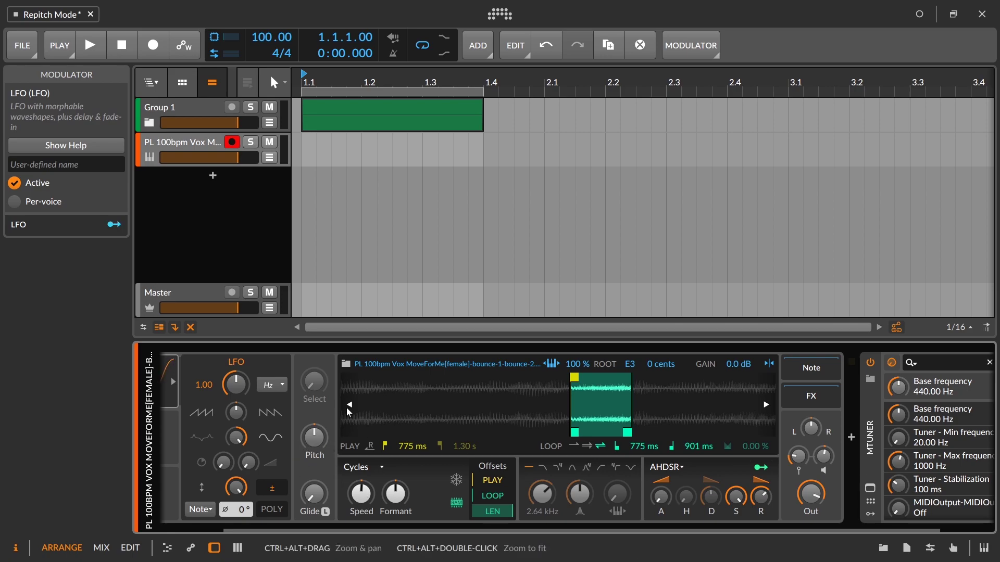
pyautogui.moveTo(373, 526); pyautogui.dragTo(320, 523)
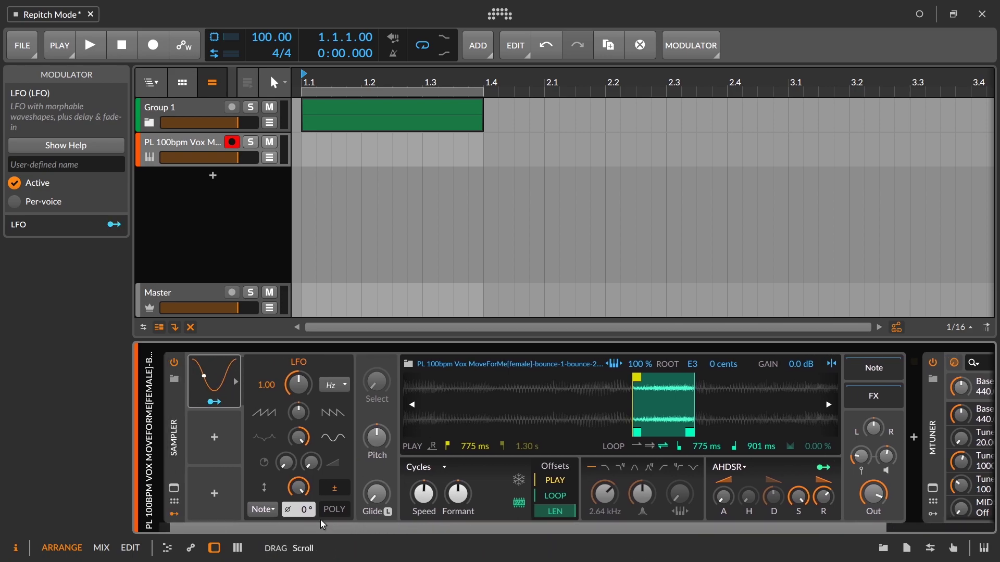
pyautogui.moveTo(466, 496)
pyautogui.mouseDown()
pyautogui.moveTo(466, 471)
pyautogui.moveTo(459, 492)
pyautogui.moveTo(458, 482)
pyautogui.mouseUp()
pyautogui.click(214, 402)
pyautogui.moveTo(298, 384); pyautogui.dragTo(299, 405)
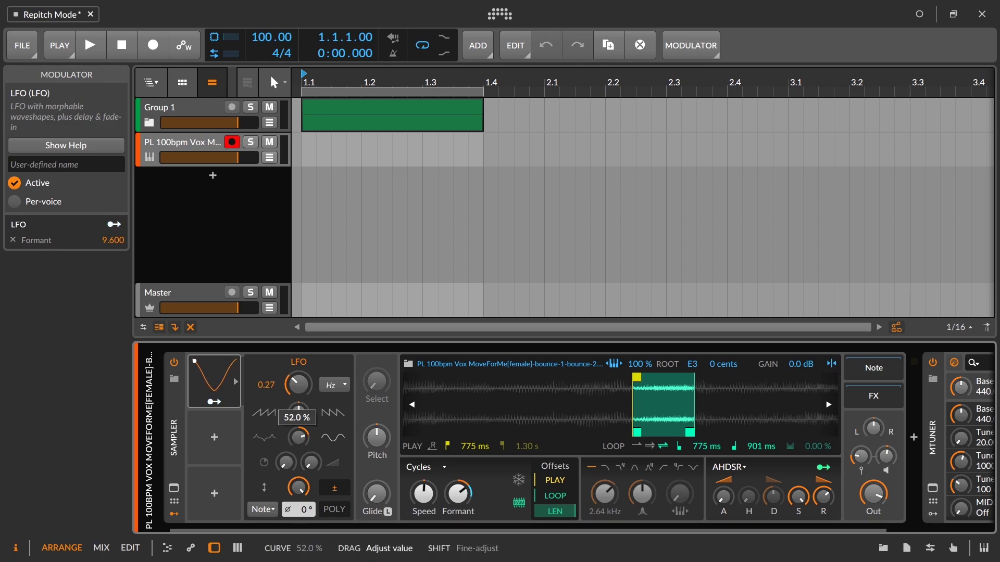
pyautogui.moveTo(299, 405); pyautogui.dragTo(299, 406)
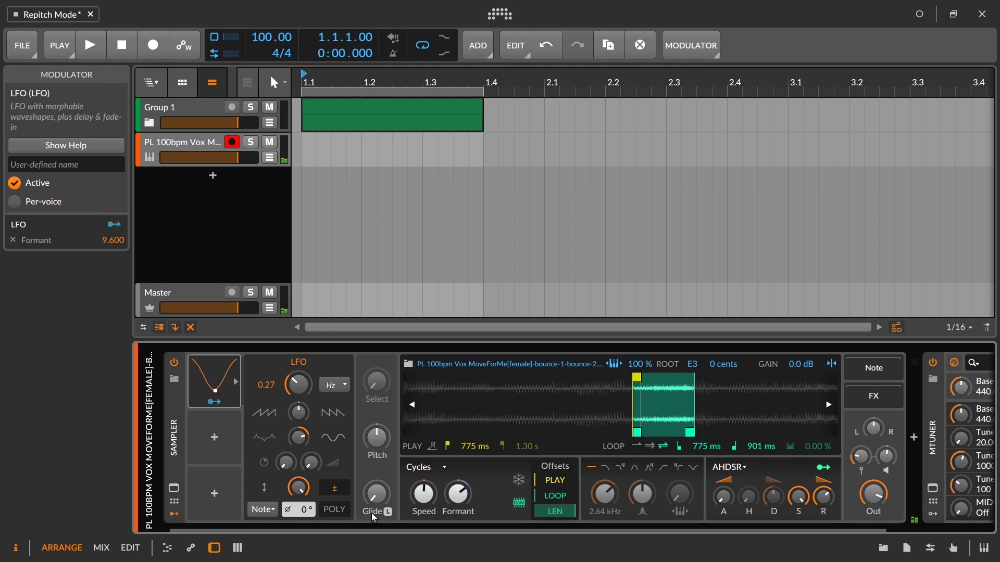
# Step: Inspect the Sampler's effects chain and envelope settings, and fit the whole sample into the waveform view
pyautogui.moveTo(801, 527); pyautogui.dragTo(895, 527)
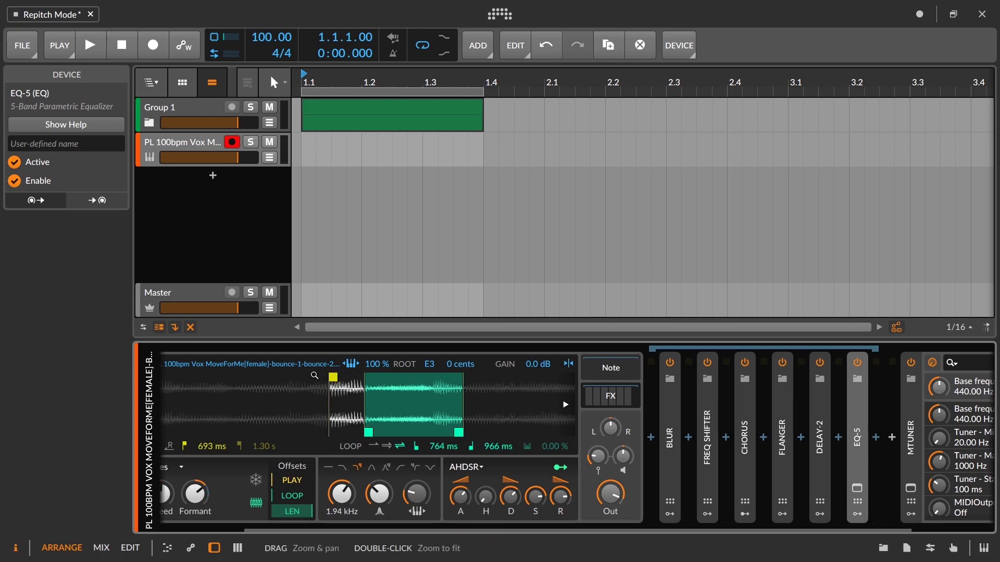
pyautogui.moveTo(449, 530); pyautogui.dragTo(403, 527)
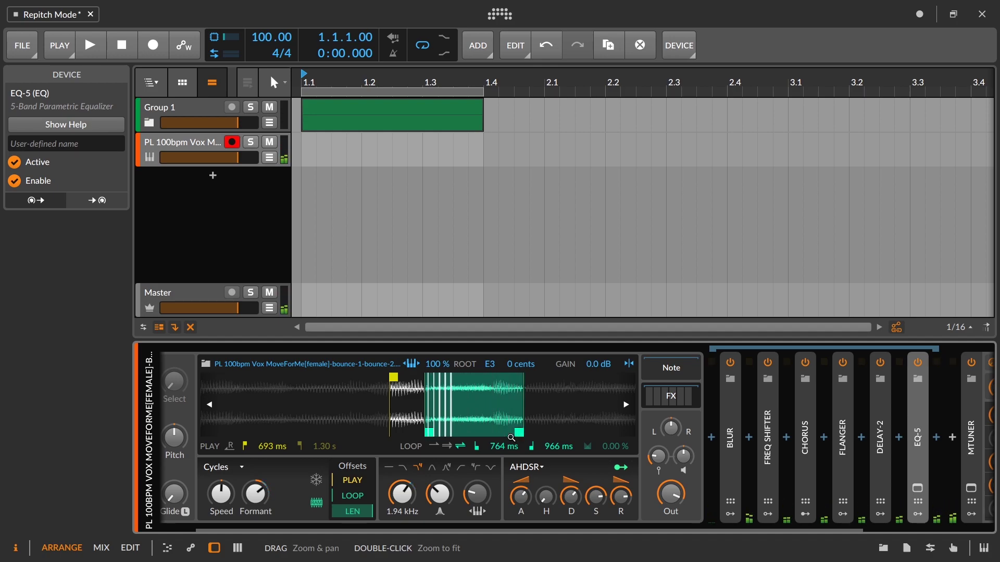
pyautogui.moveTo(602, 501); pyautogui.dragTo(602, 510)
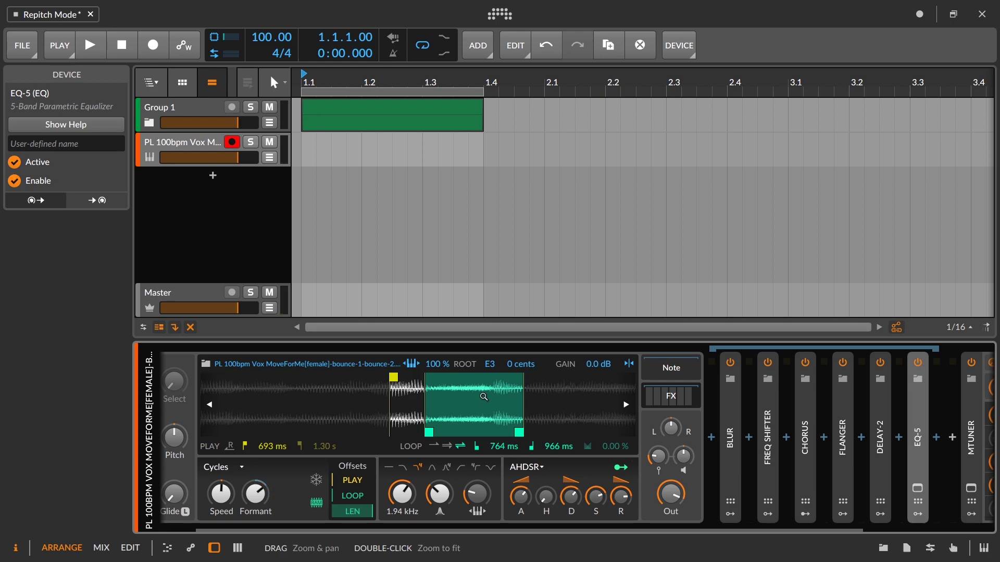
pyautogui.doubleClick(318, 404)
pyautogui.doubleClick(348, 405)
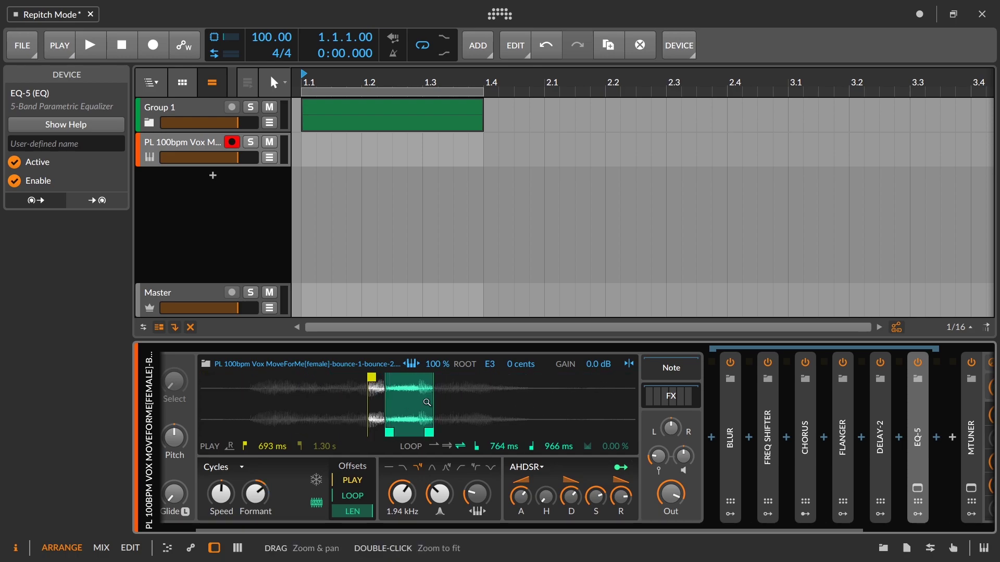